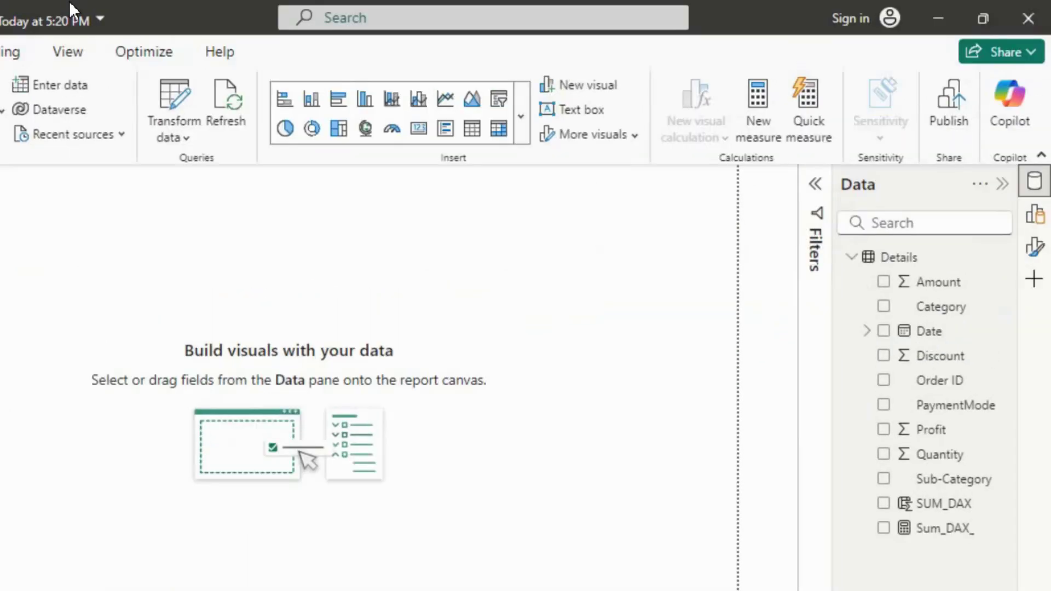
# View the Details table's rows in table view, and return to the Average report page
pyautogui.click(10, 2)
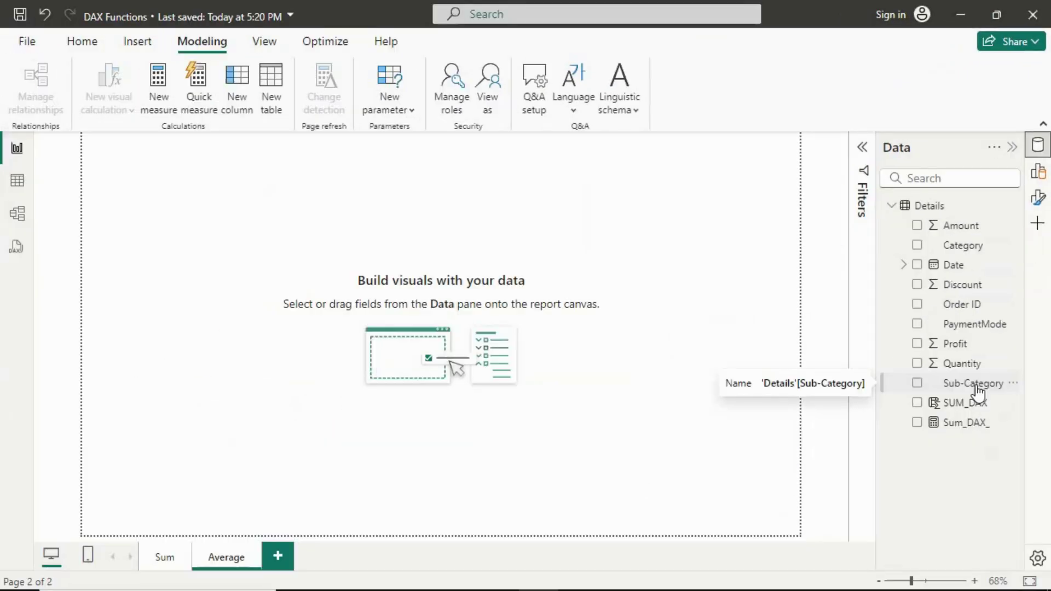
pyautogui.click(17, 180)
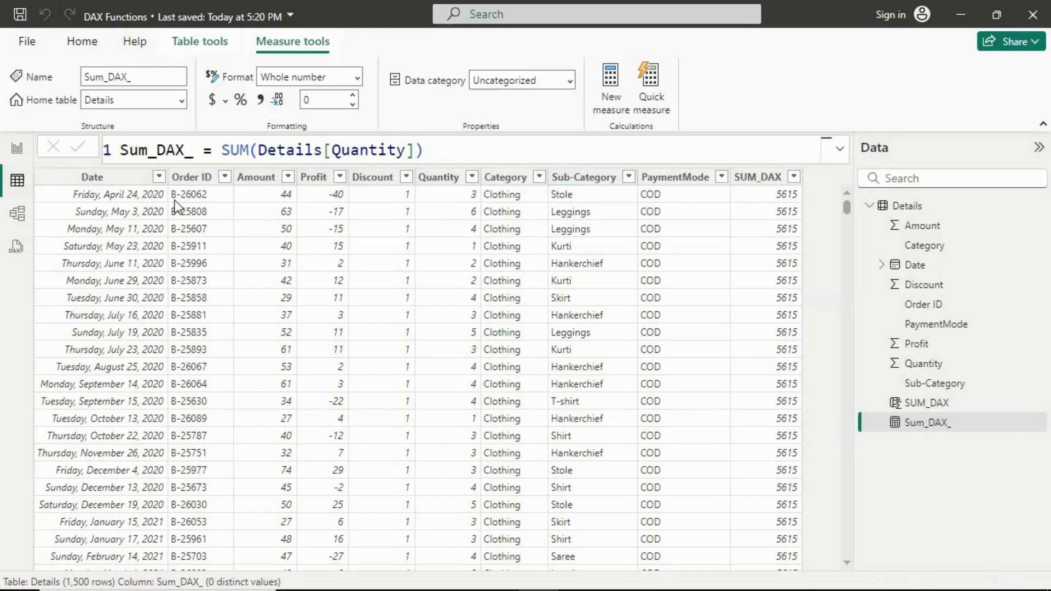
pyautogui.click(16, 155)
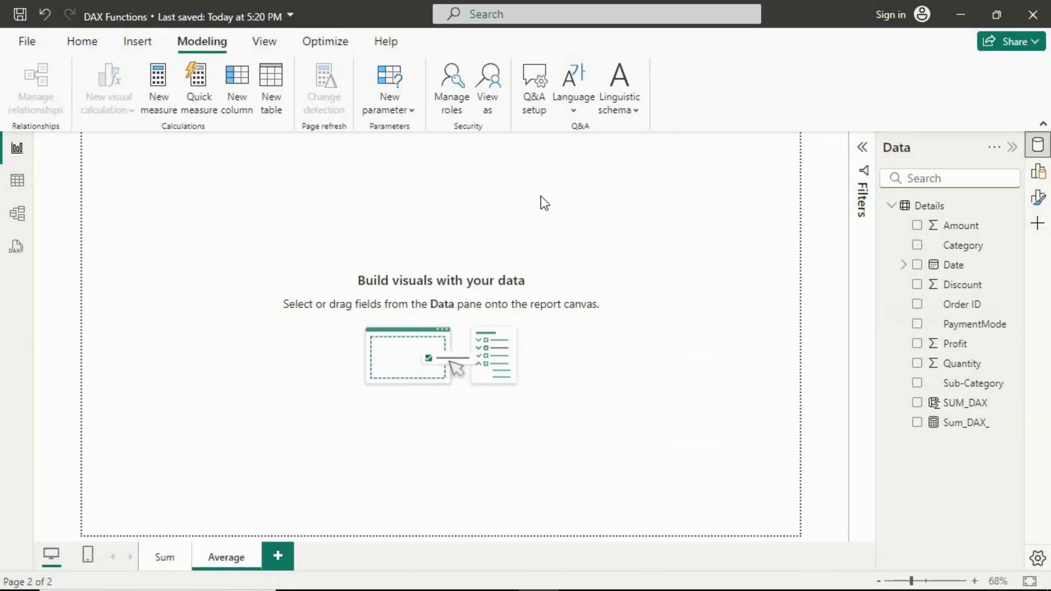
# Create a new measure in the Details table and name it Average_DAX
pyautogui.click(1015, 205)
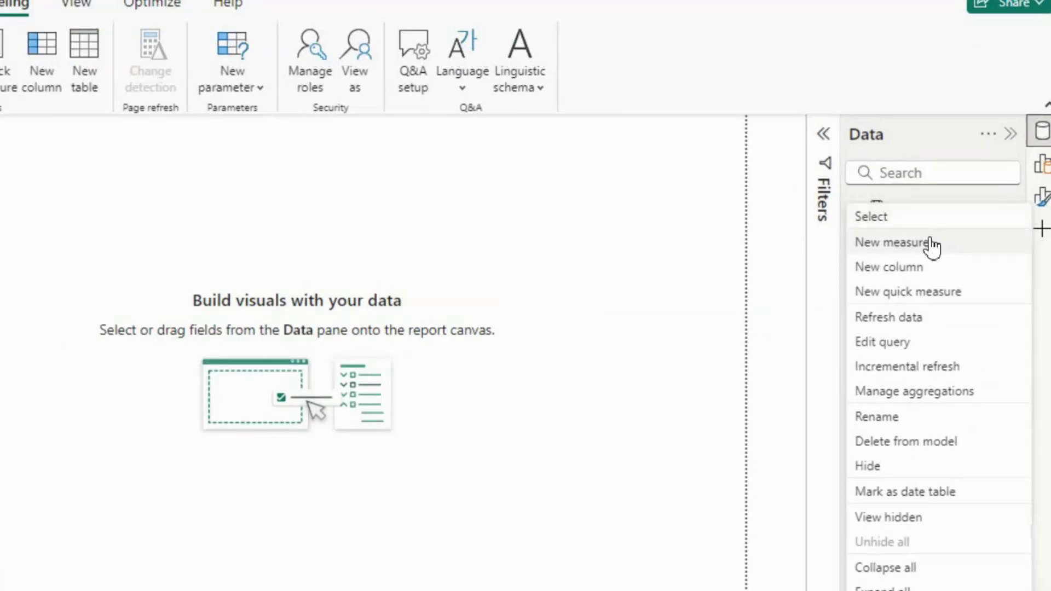
pyautogui.click(931, 241)
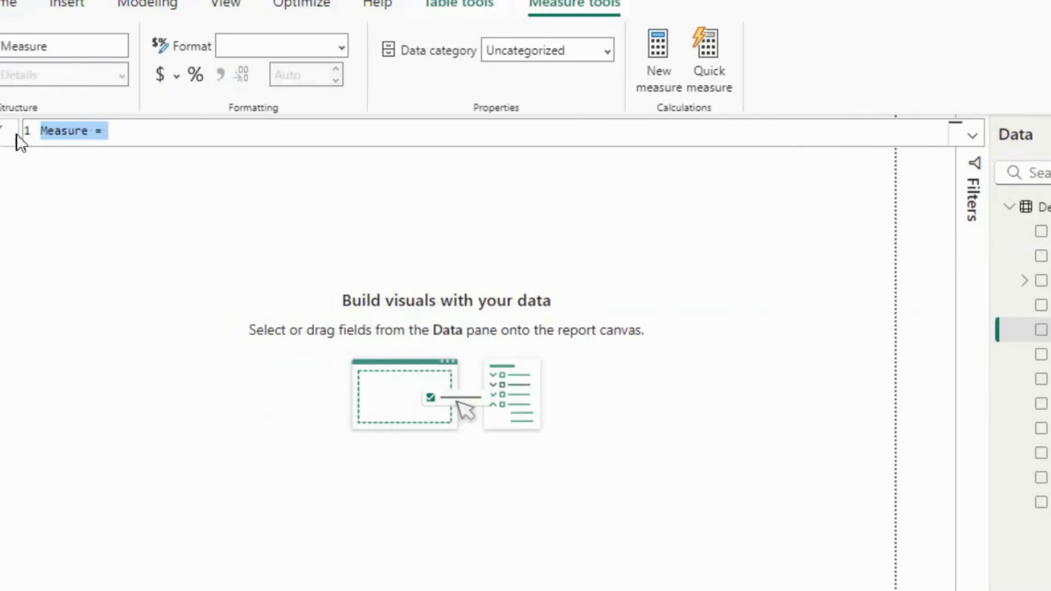
pyautogui.scroll(2, 107, 138)
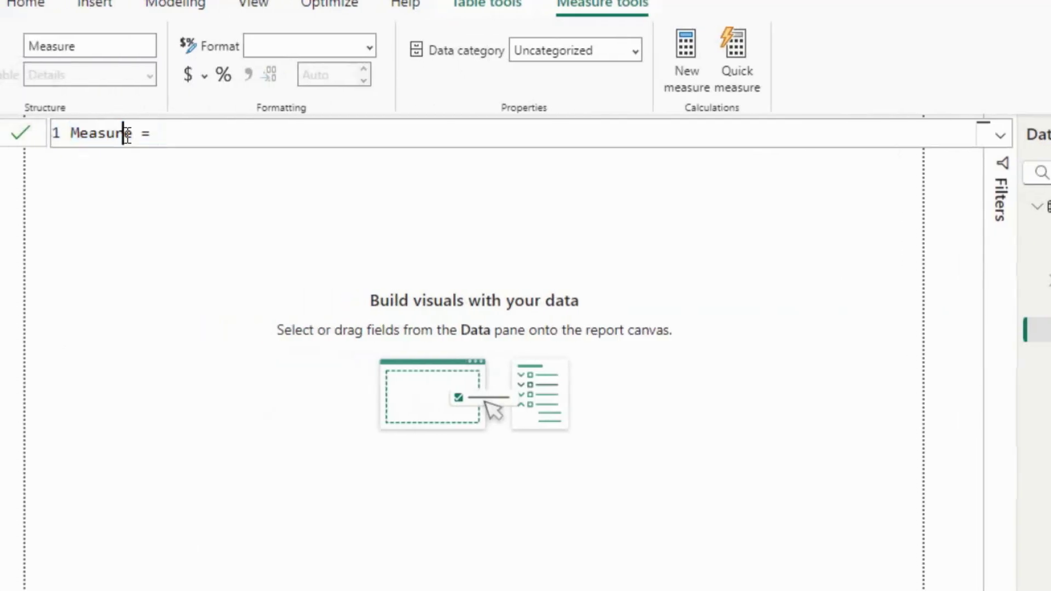
pyautogui.doubleClick(128, 135)
pyautogui.write('Average_DAX')
# Define the Average_DAX measure as CALCULATE(AVERAGE(Details[Amount])) and commit the formula
pyautogui.click(210, 131)
pyautogui.write('cal')
pyautogui.press('Tab')
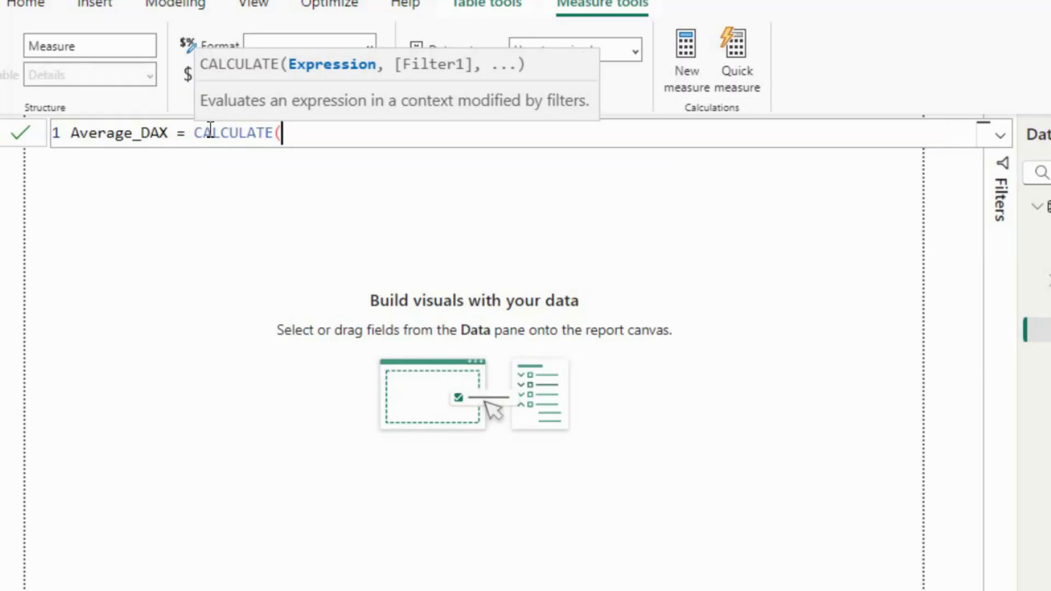
pyautogui.write('av')
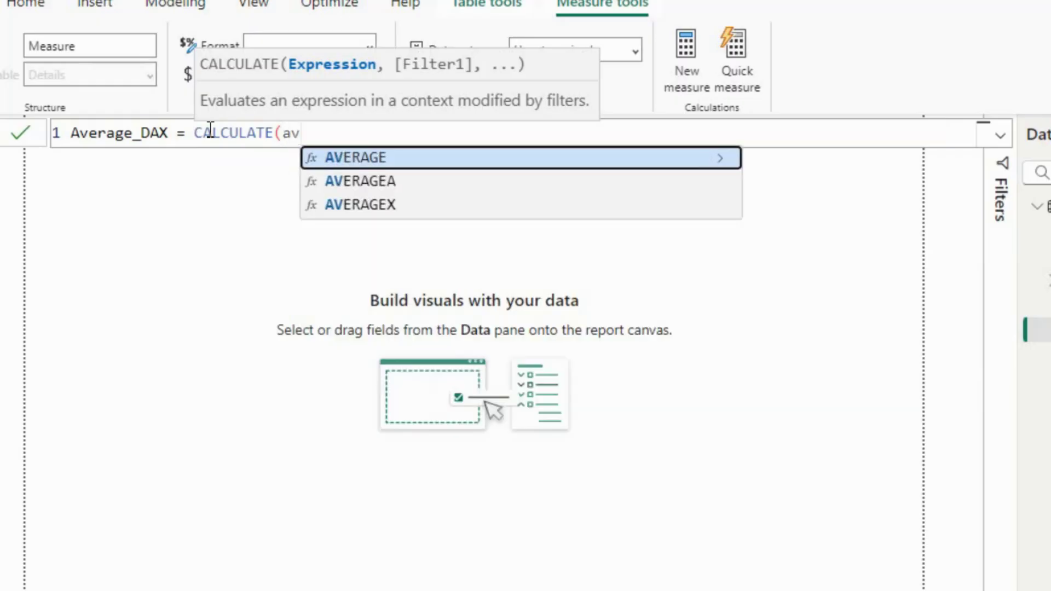
pyautogui.click(377, 162)
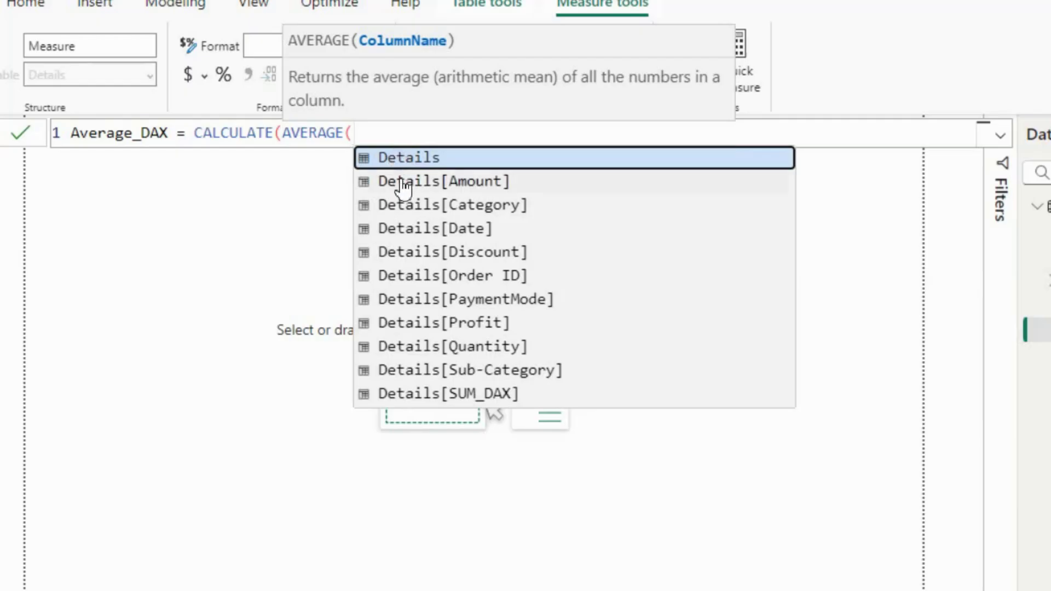
pyautogui.click(475, 181)
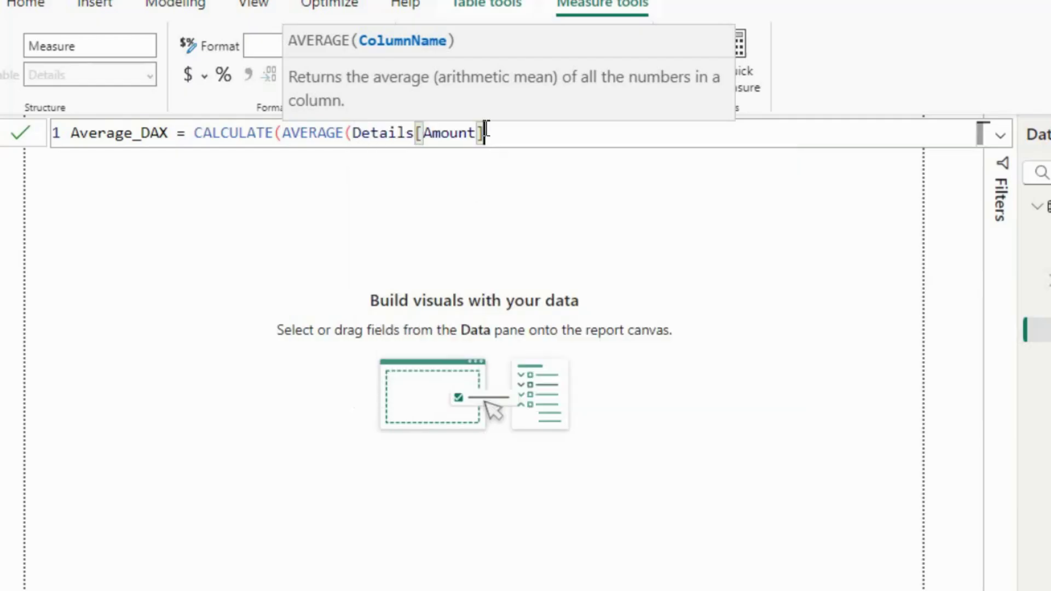
pyautogui.write(')')
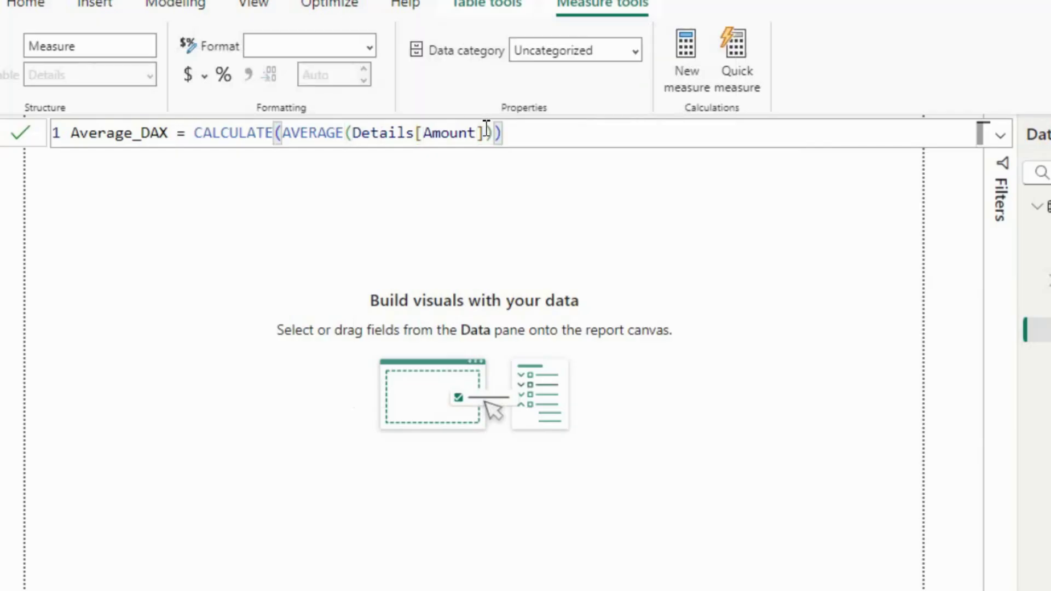
pyautogui.click(506, 135)
pyautogui.write(')')
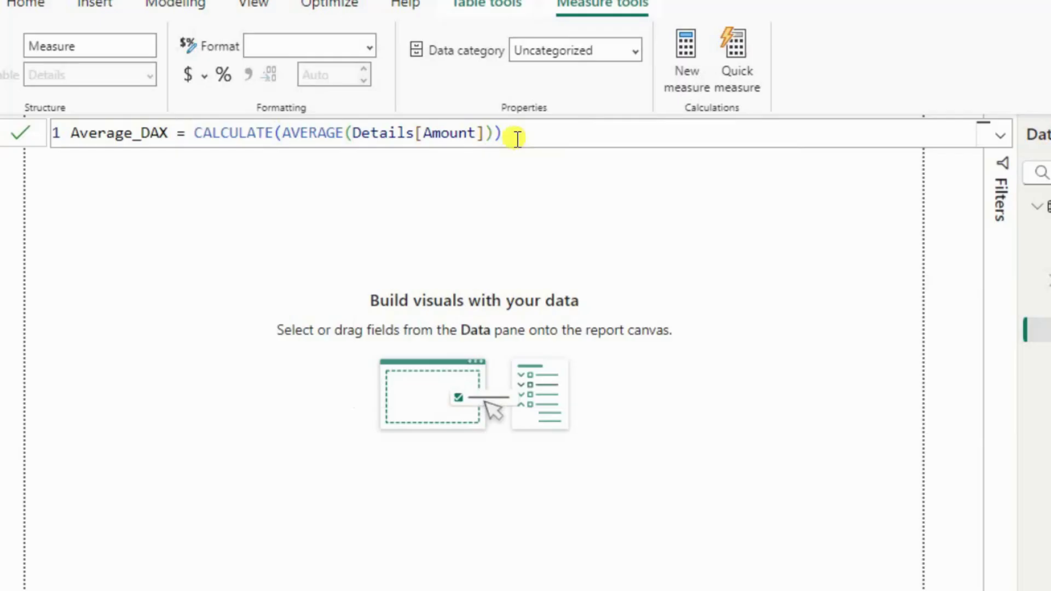
pyautogui.click(516, 138)
pyautogui.press('Return')
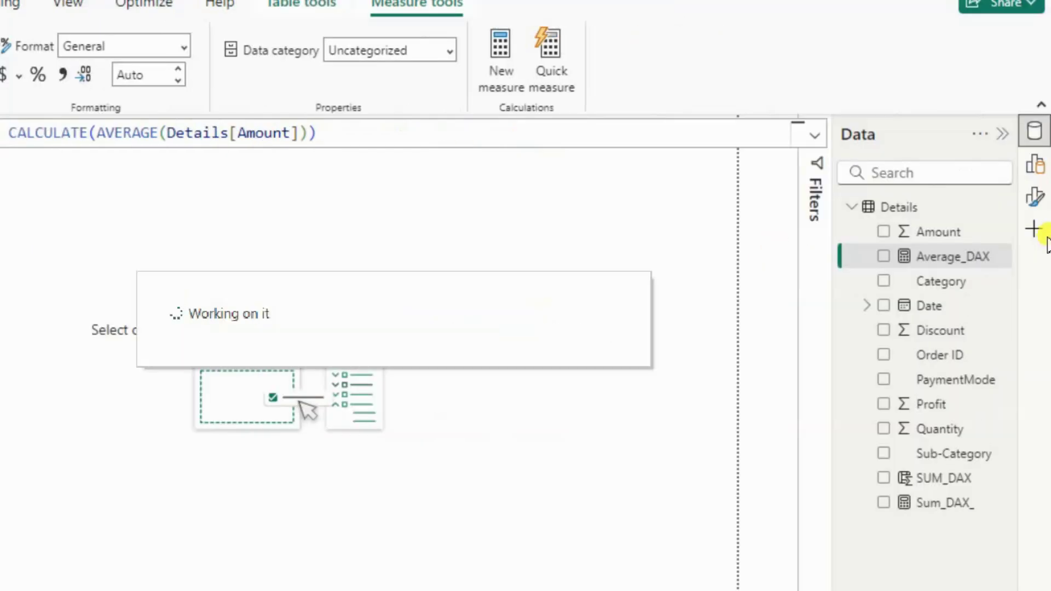
pyautogui.click(982, 255)
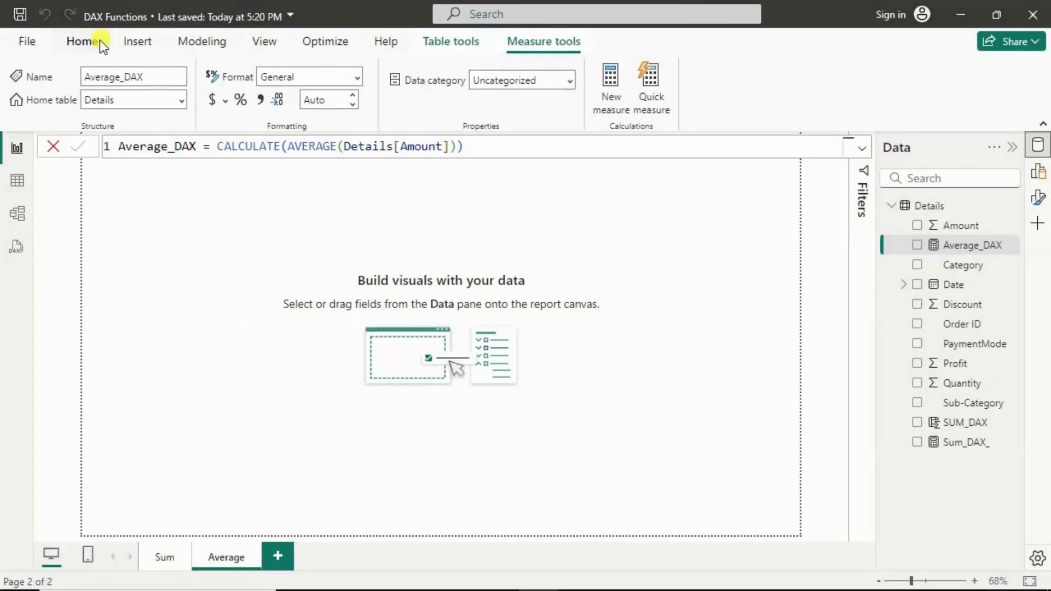
# Insert a card visual on the Average page and move it away from the page's upper-left corner
pyautogui.click(101, 44)
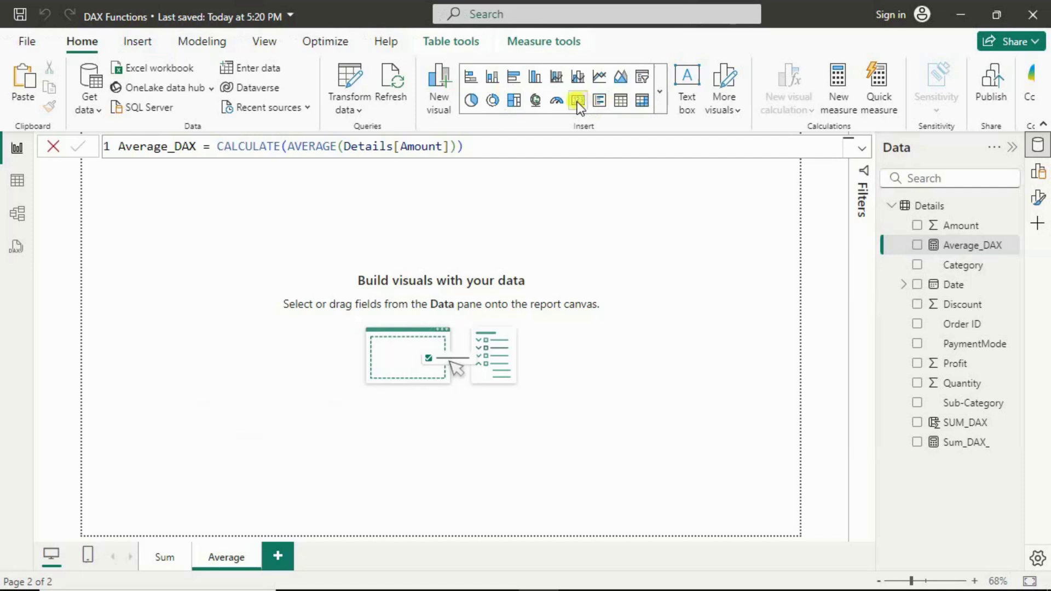
pyautogui.press('Return')
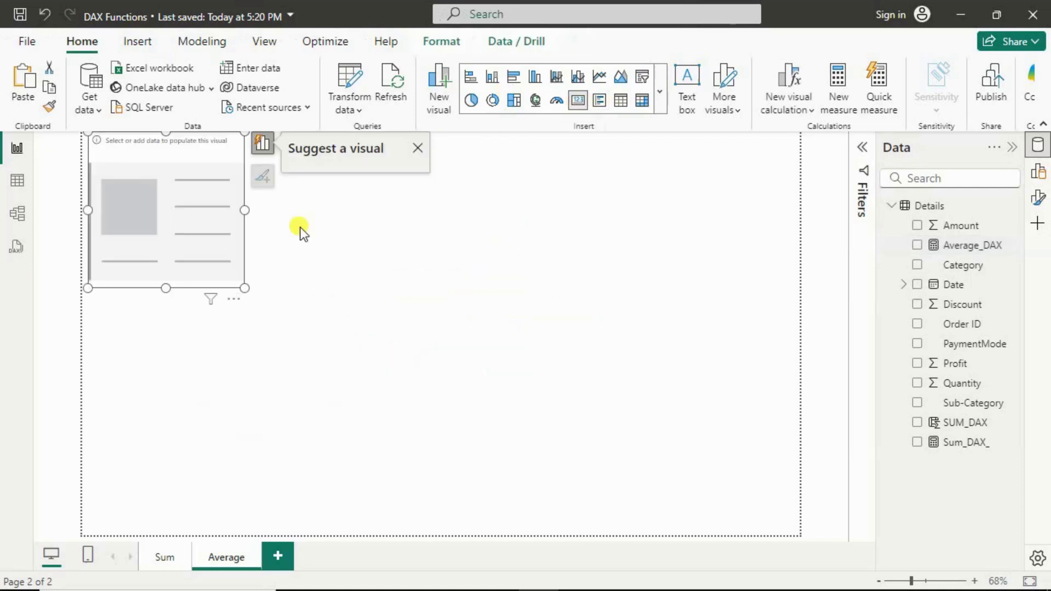
pyautogui.moveTo(206, 153); pyautogui.dragTo(401, 210)
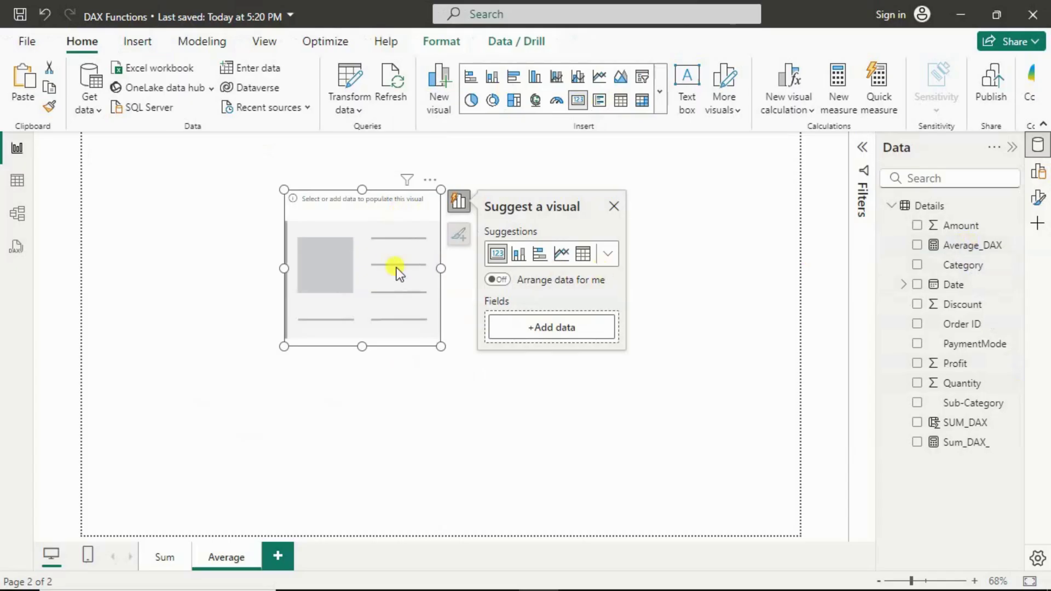
# Add the Average_DAX measure to the card's fields and dismiss the visual suggestions
pyautogui.click(1038, 174)
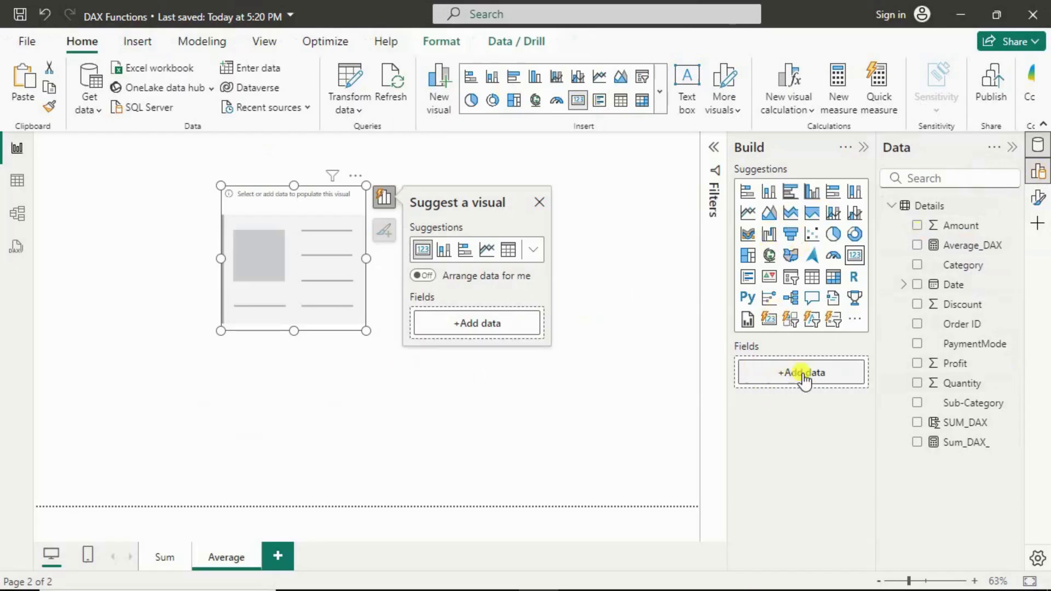
pyautogui.moveTo(969, 247); pyautogui.dragTo(825, 380)
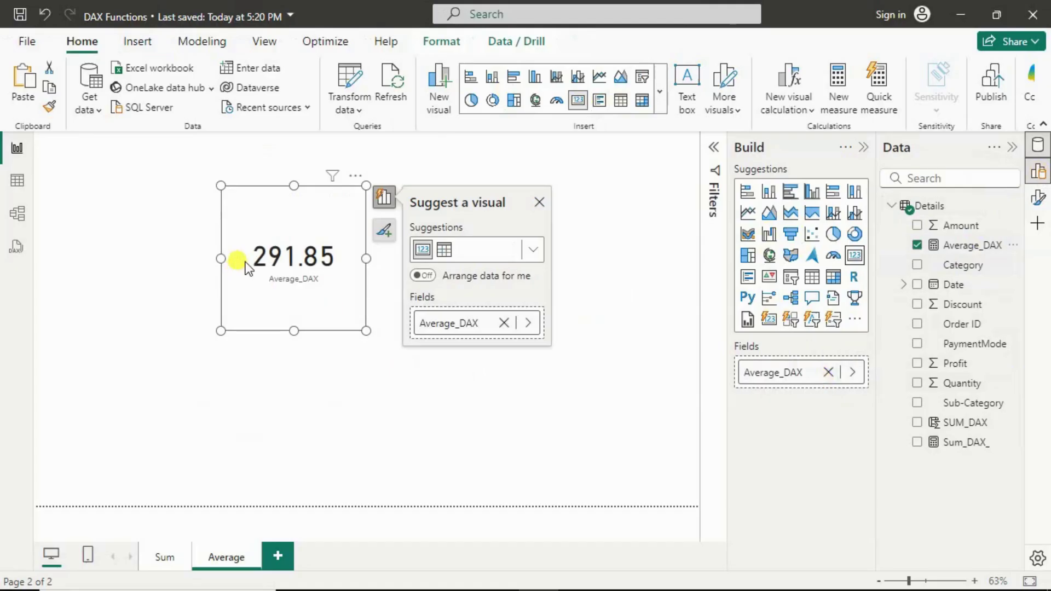
pyautogui.click(538, 206)
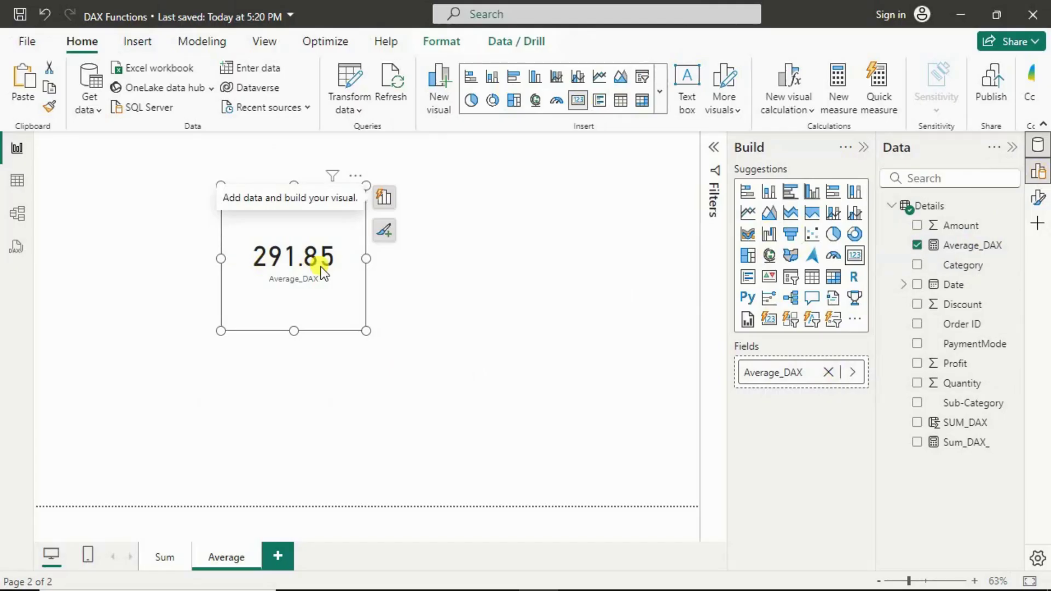
# Show the Details table in table view and open its options
pyautogui.click(15, 180)
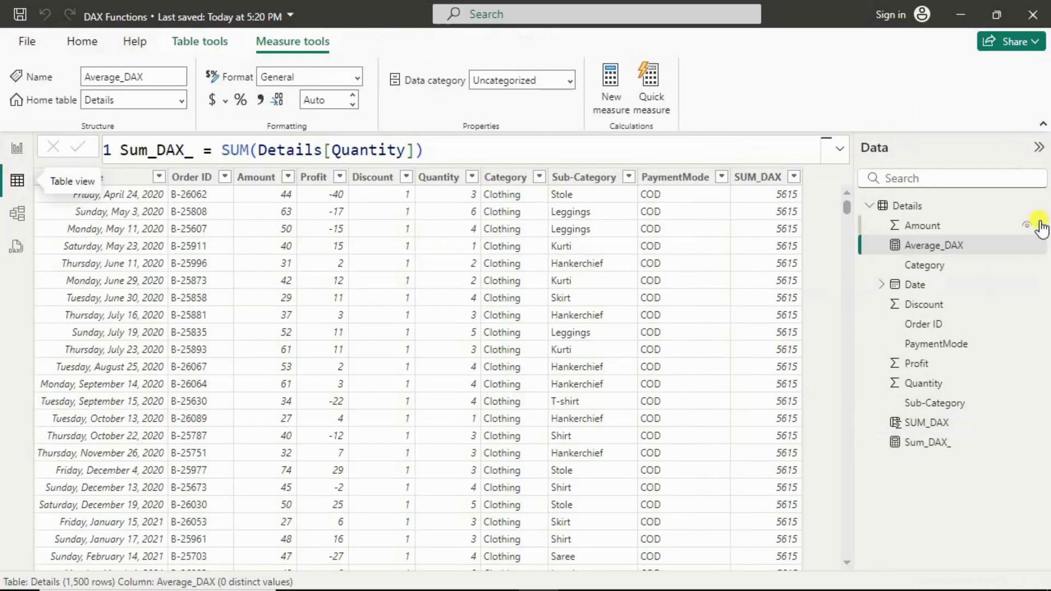
pyautogui.click(1041, 207)
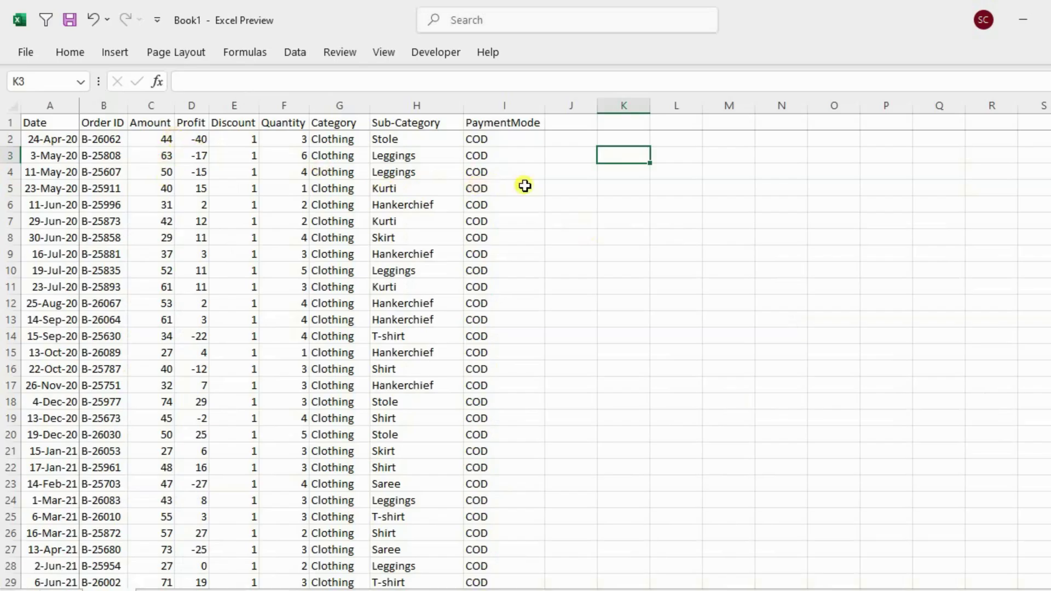
# In the Excel workbook Book1, calculate the average of the Amount column in cell K3 with =AVERAGE(C2:C1501)
pyautogui.write('=aver')
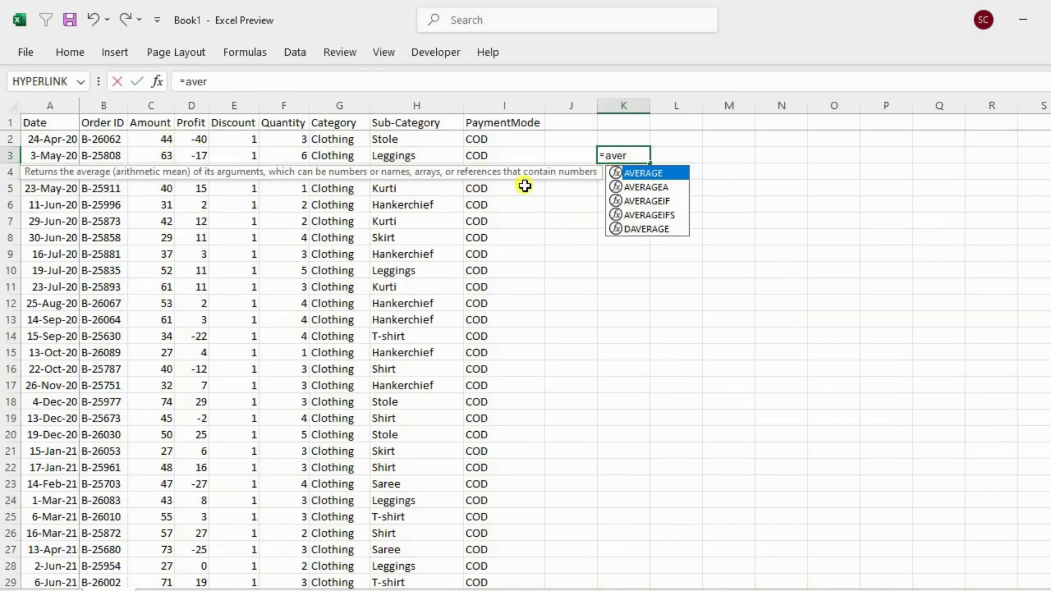
pyautogui.doubleClick(640, 172)
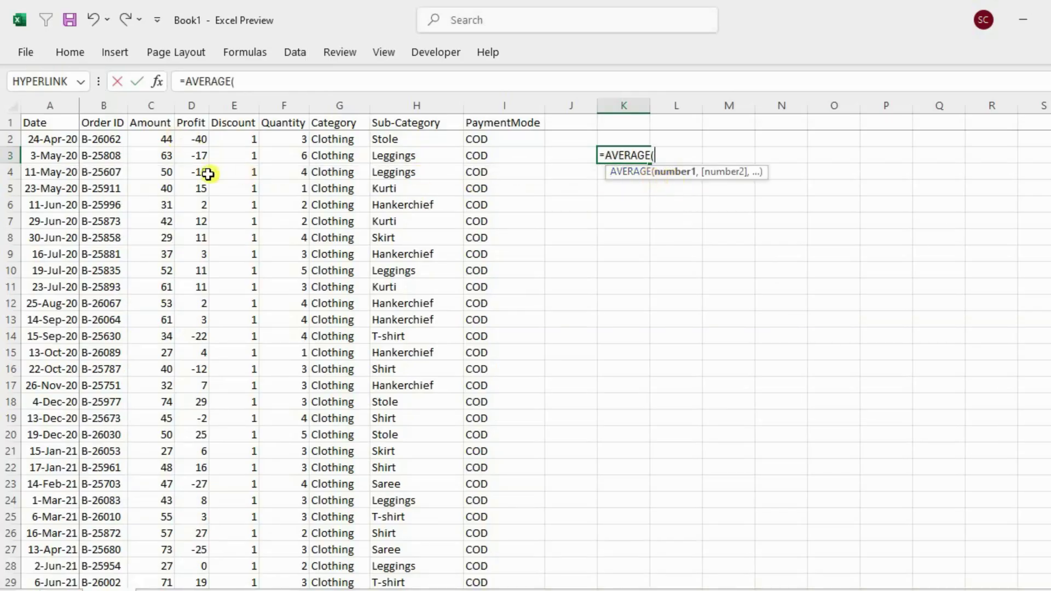
pyautogui.click(160, 139)
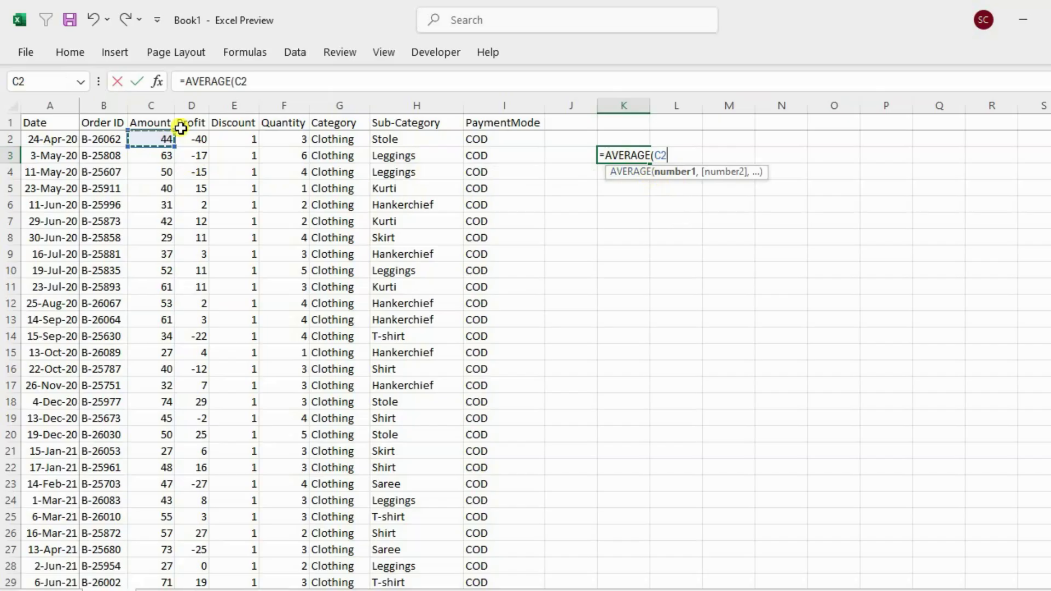
pyautogui.hotkey('ctrl', 'shift', 'Down')
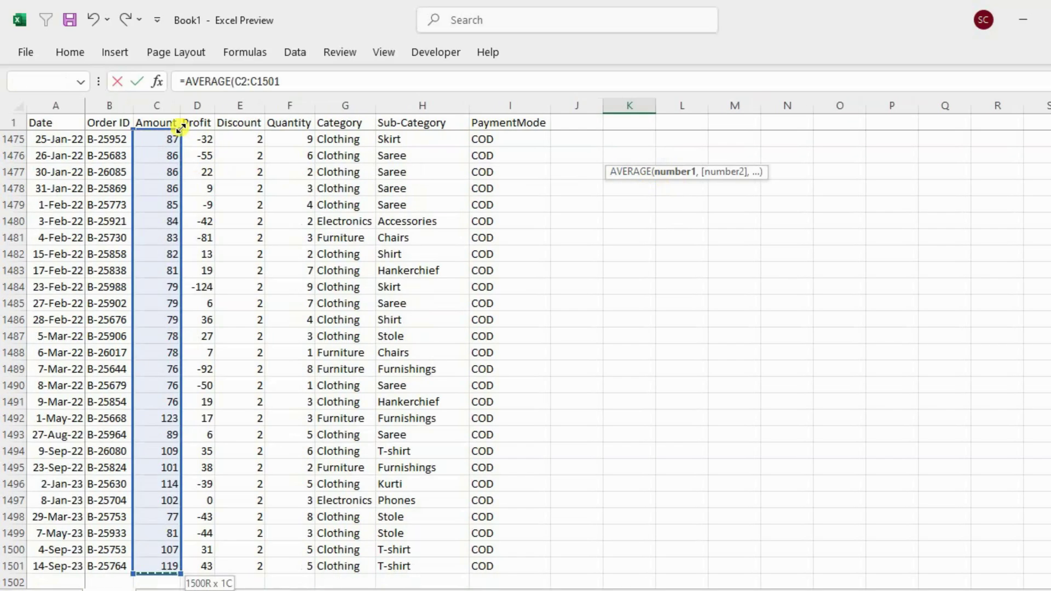
pyautogui.moveTo(180, 129); pyautogui.dragTo(180, 129)
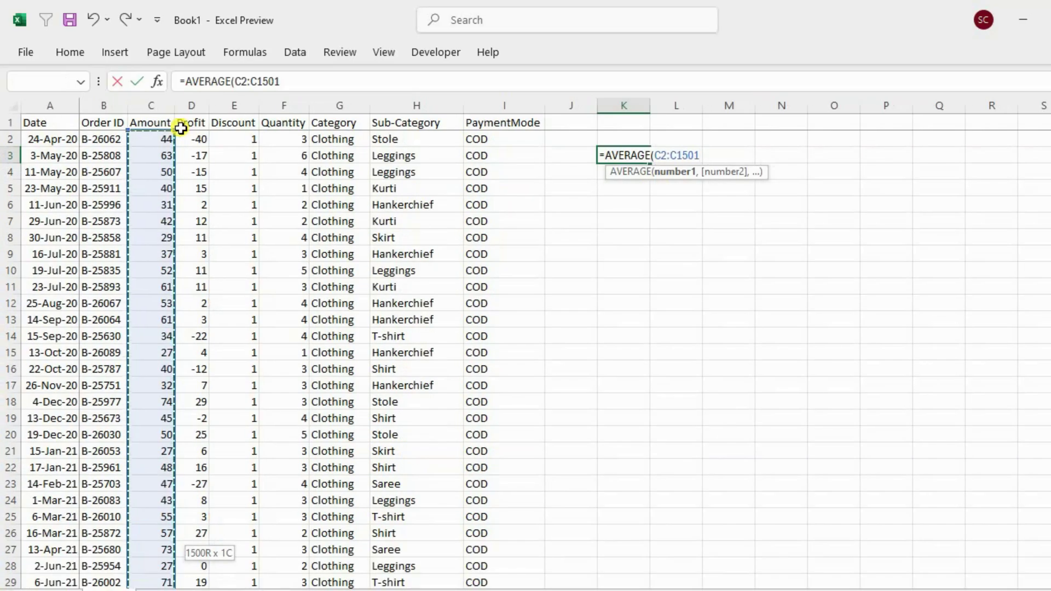
pyautogui.write(')')
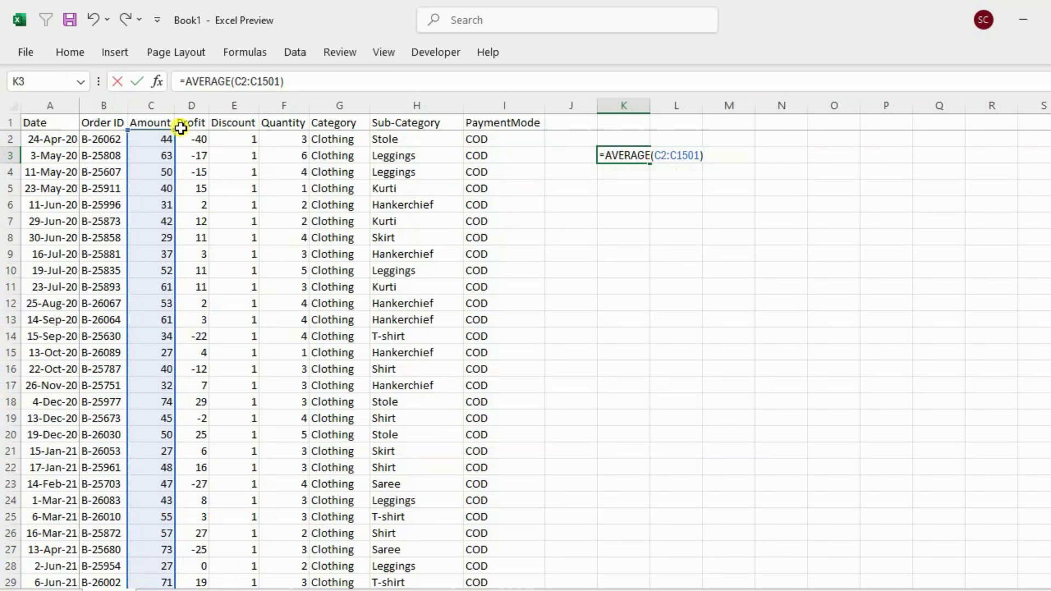
pyautogui.press('Return')
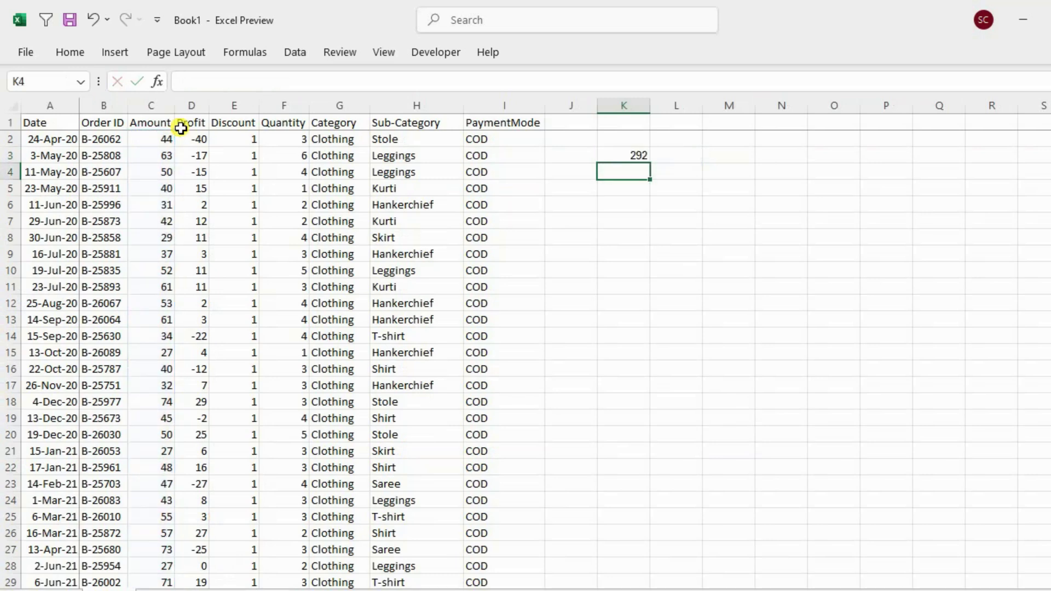
# Format the average in cell K3 to show two decimal places
pyautogui.click(641, 155)
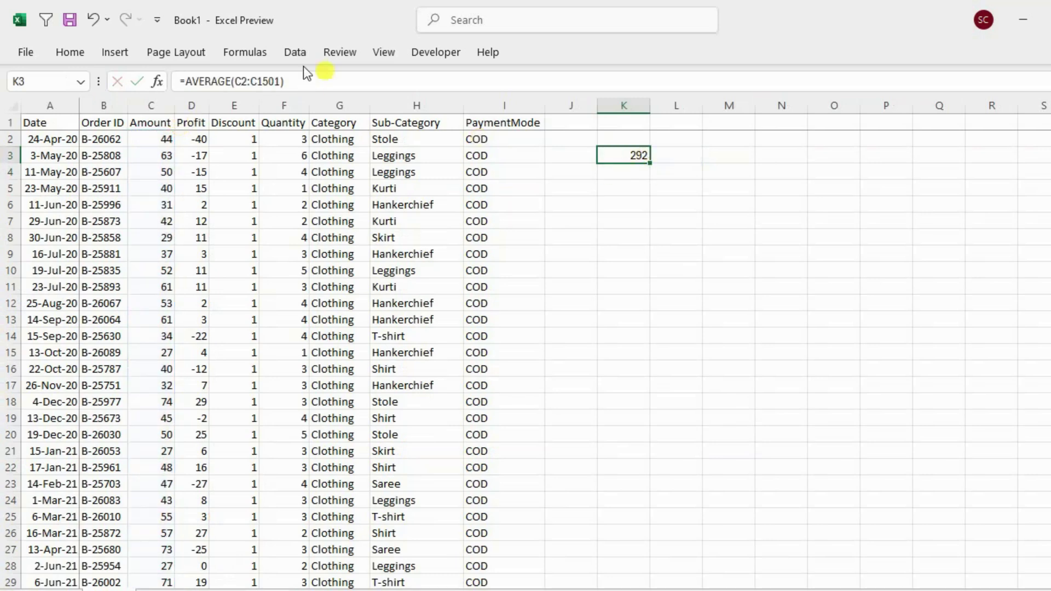
pyautogui.click(75, 50)
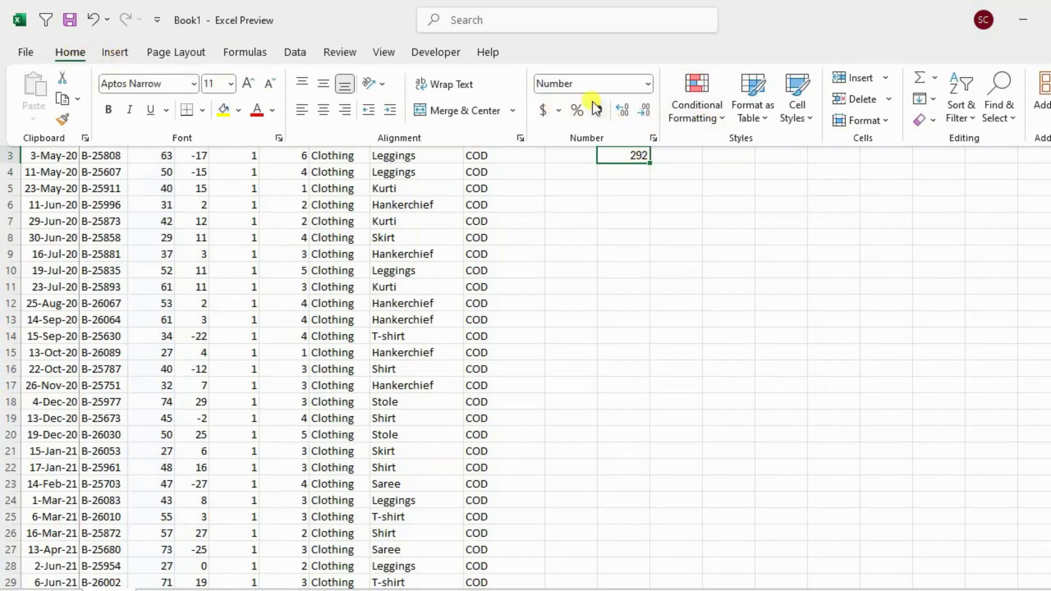
pyautogui.click(622, 110)
pyautogui.click(622, 109)
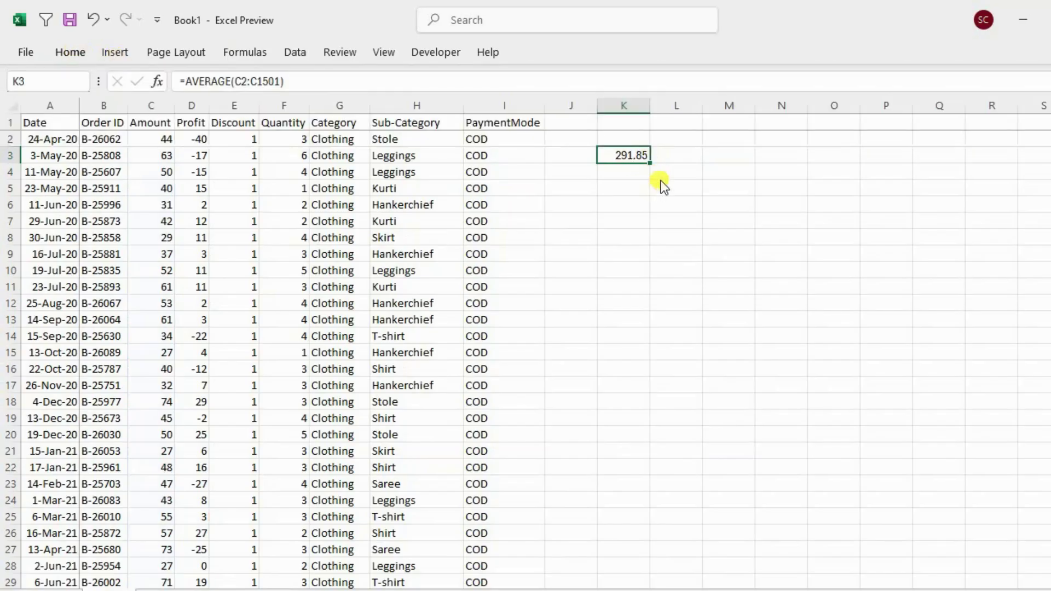
pyautogui.click(677, 156)
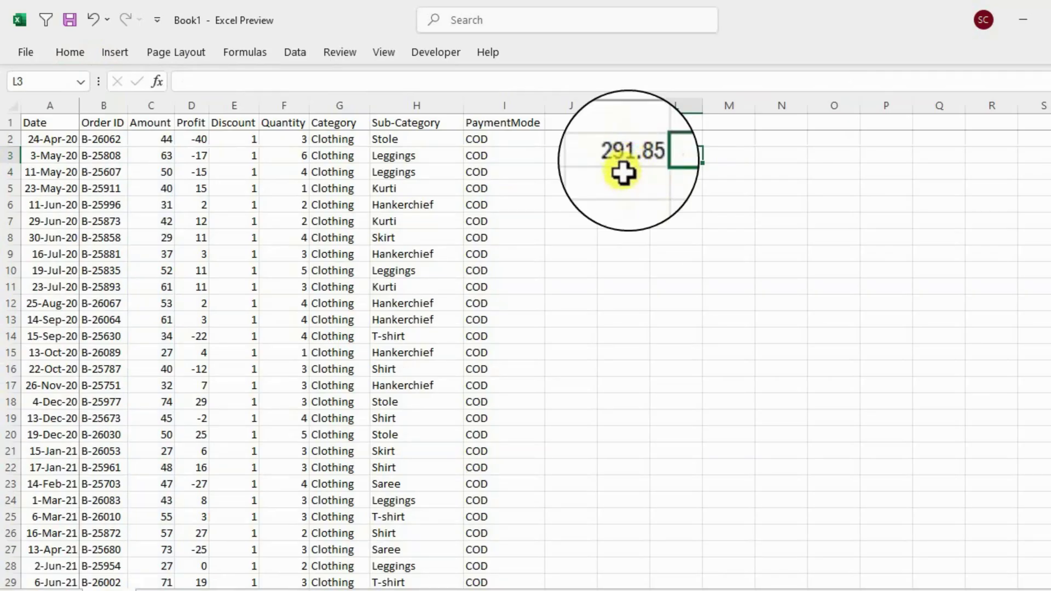